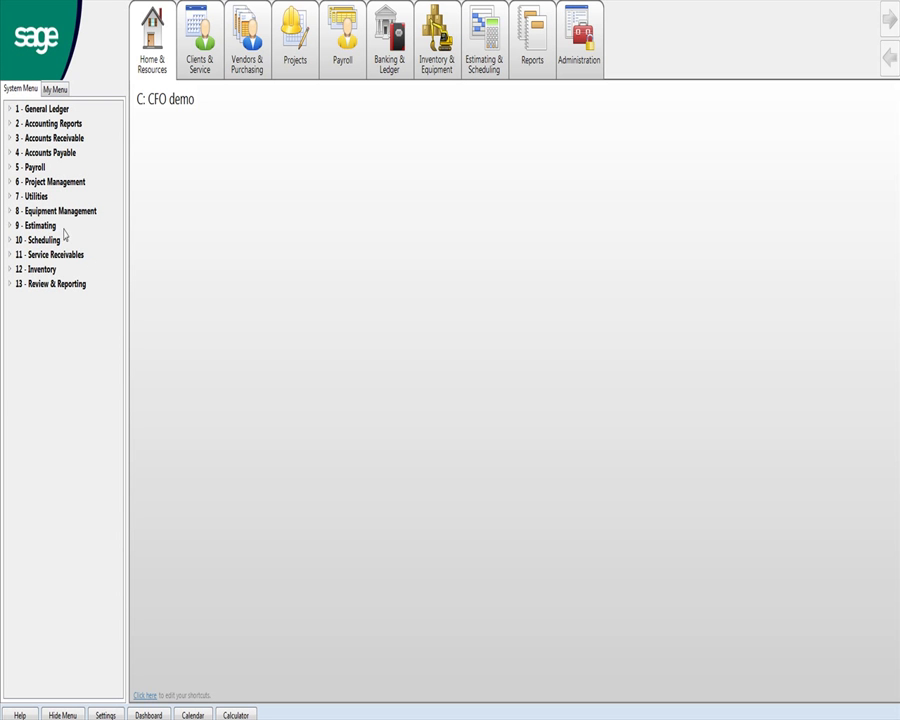
- Open takeoff 27, Doug's Castle (Rmdlng), from Estimating's Takeoffs list and position its window
left_click(13, 230)
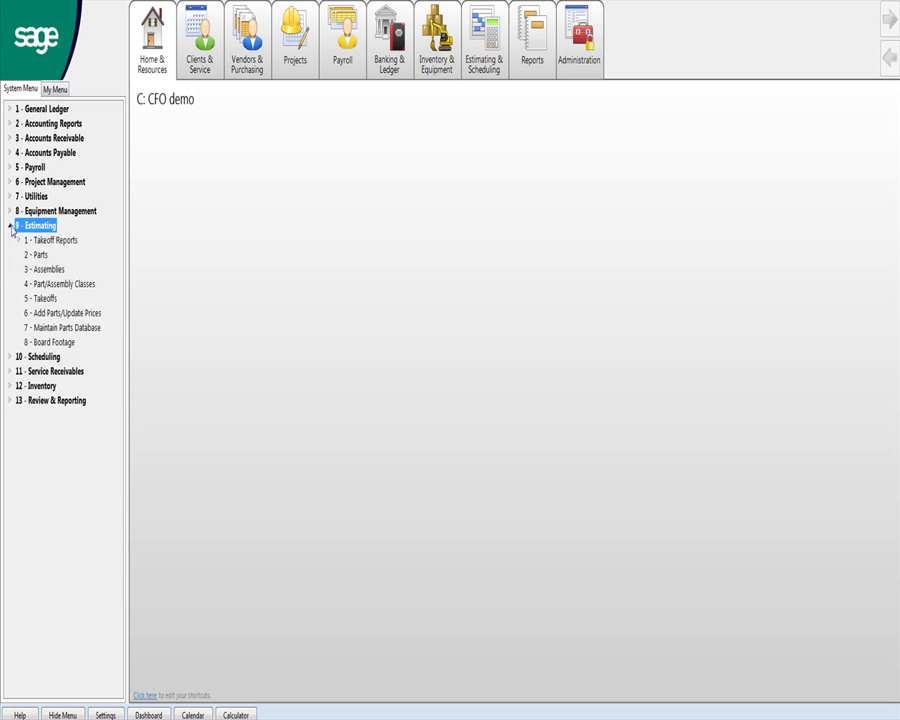
left_click(43, 298)
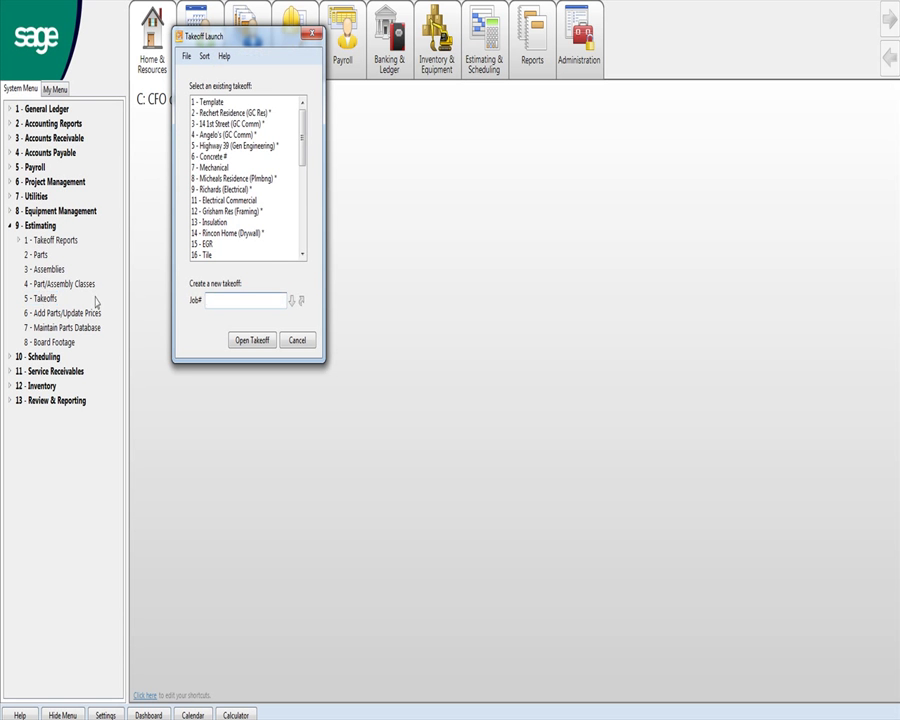
scroll(304, 209, "down", 5)
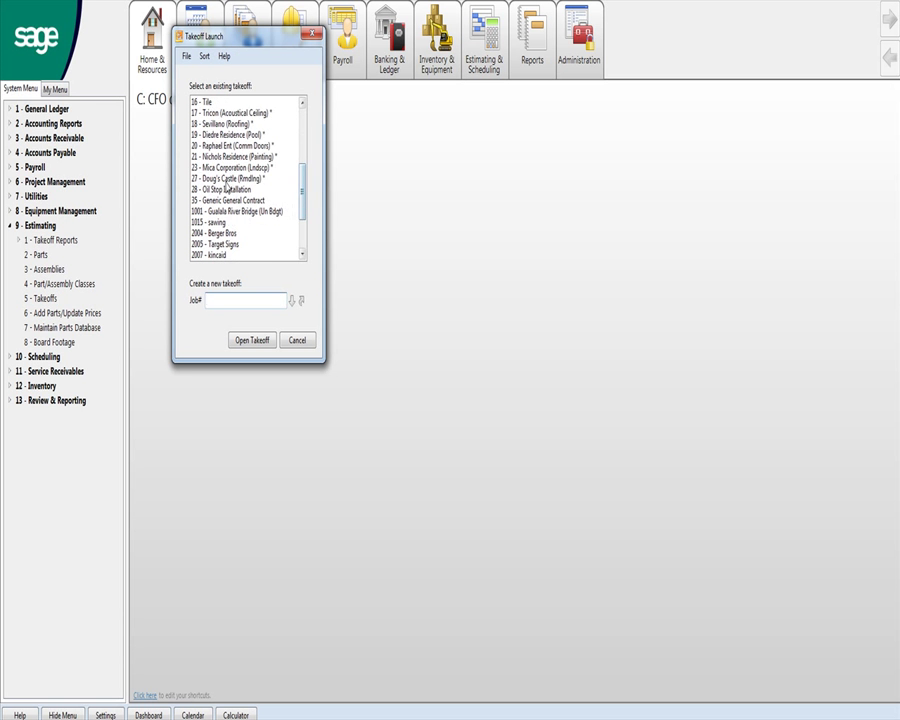
double_click(227, 180)
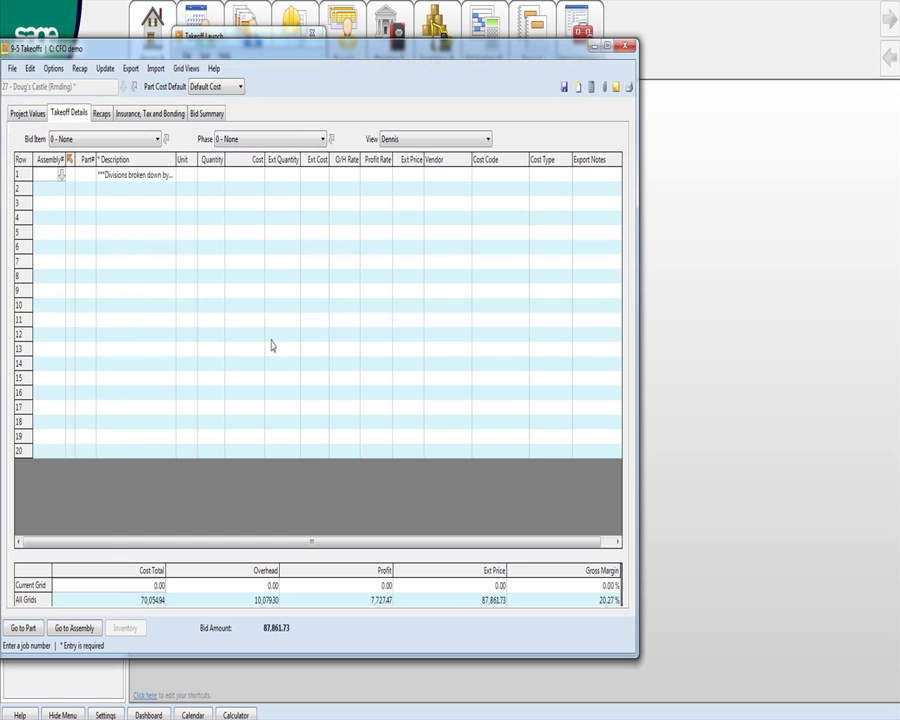
left_click_drag(449, 58, 537, 80)
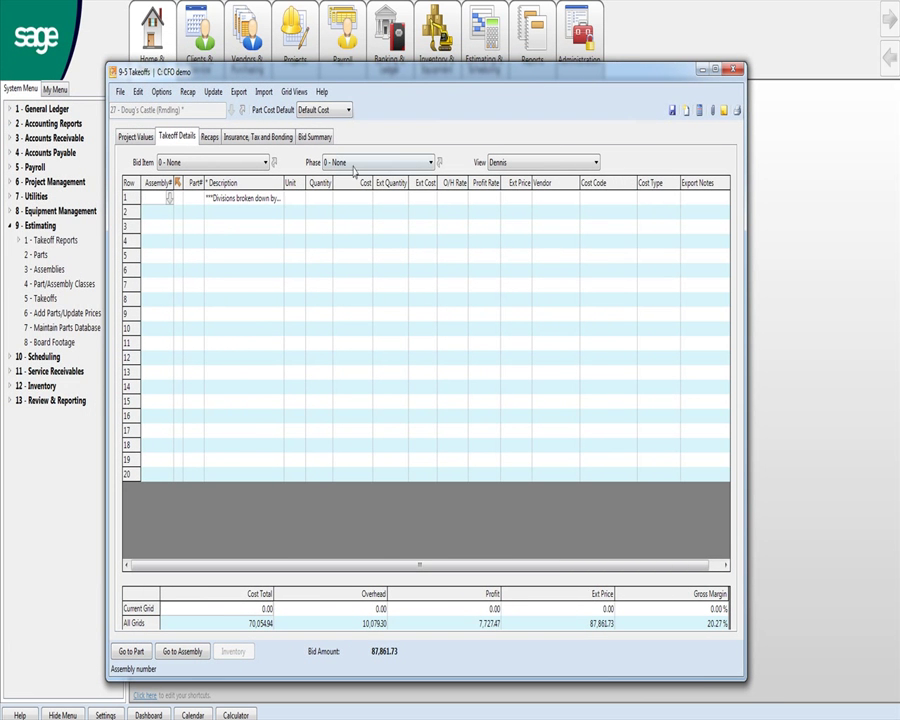
- Filter to phase 2 - Kitchen Remodel and bid item 1 - Site Work/Demolition, auto-fitting Description
left_click(352, 163)
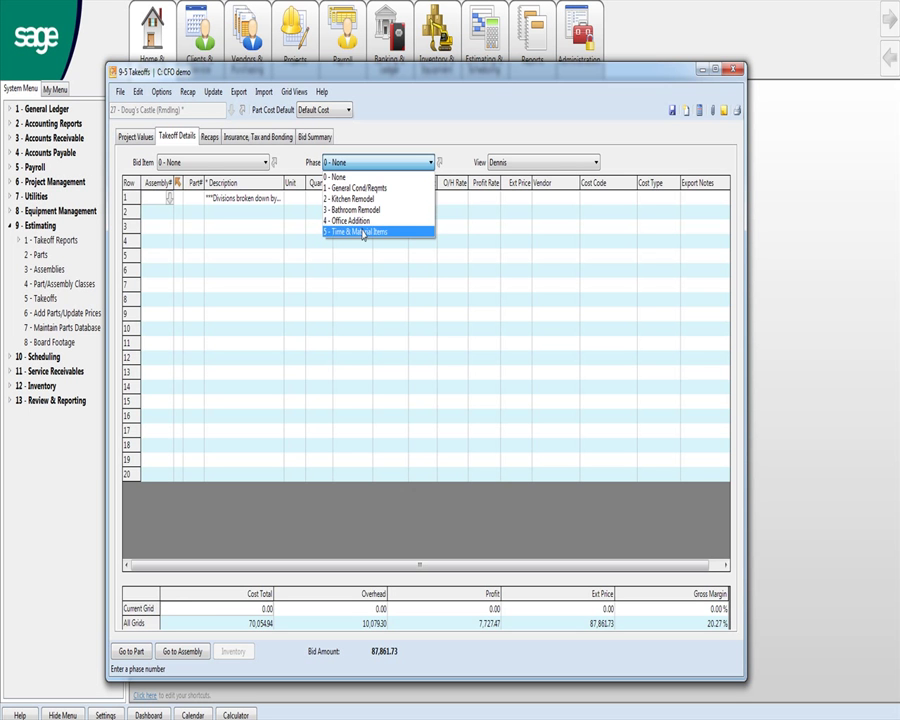
left_click(338, 200)
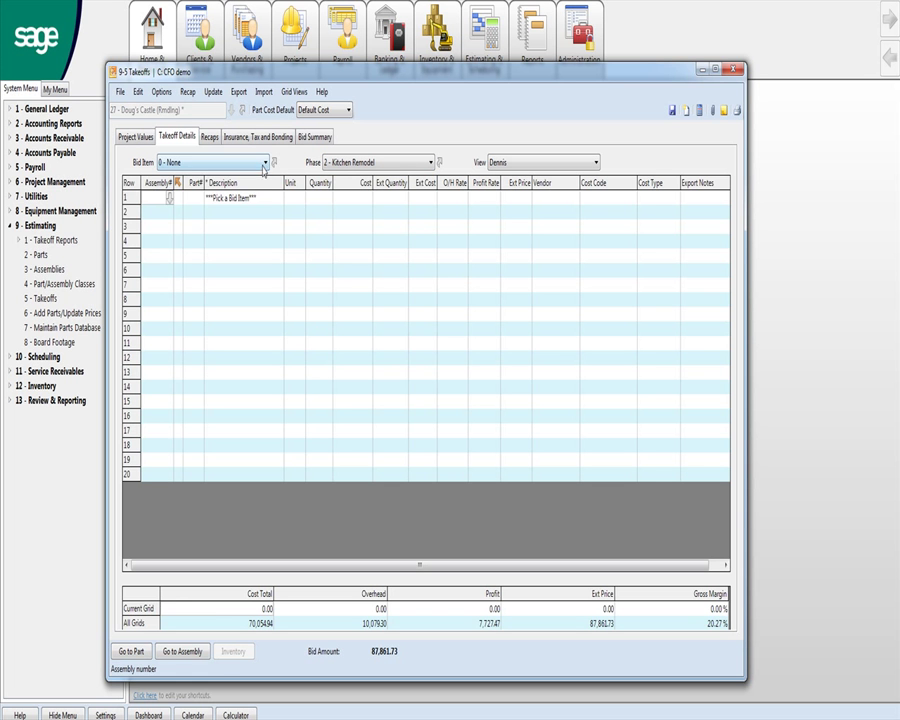
left_click(265, 164)
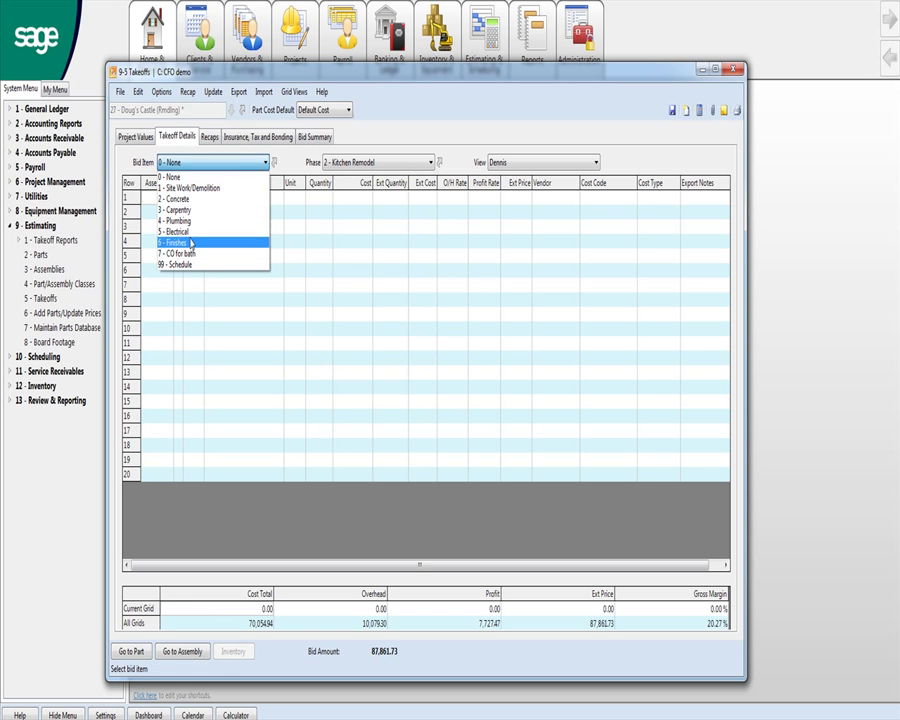
left_click(181, 189)
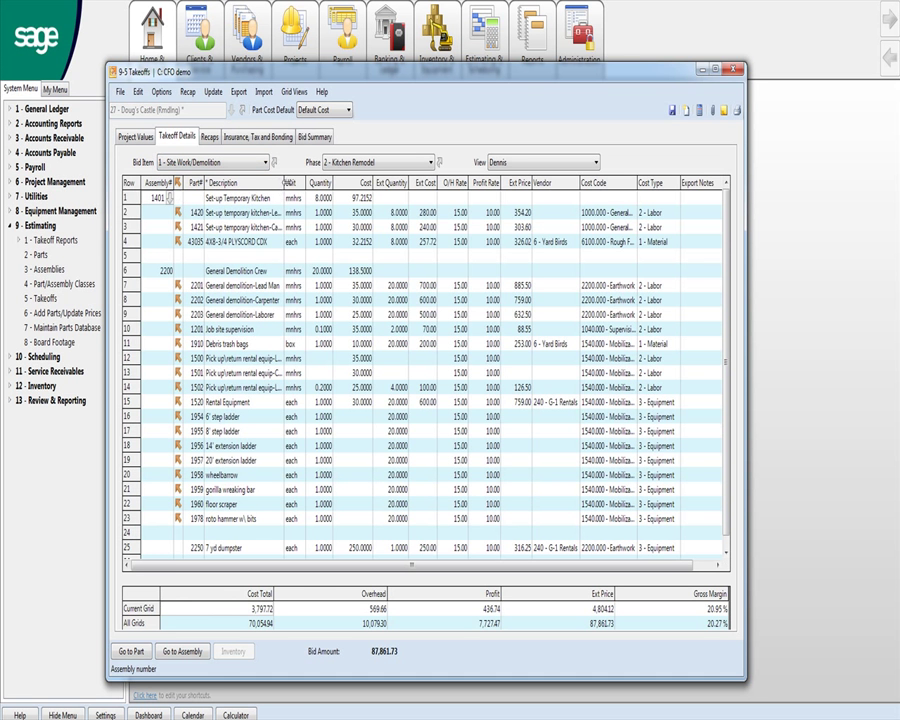
double_click(283, 183)
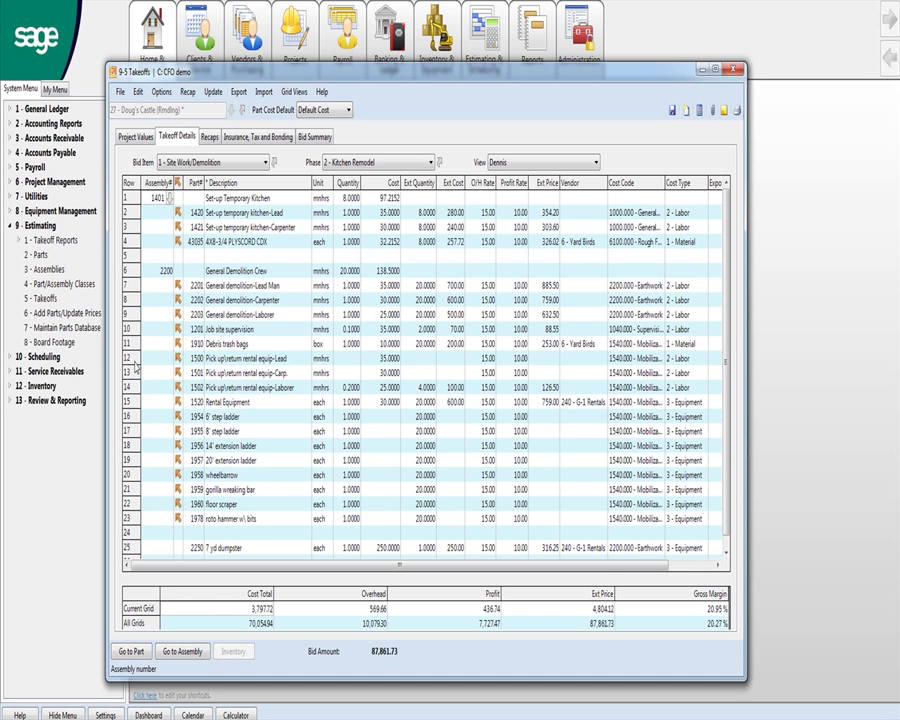
left_click_drag(128, 357, 130, 374)
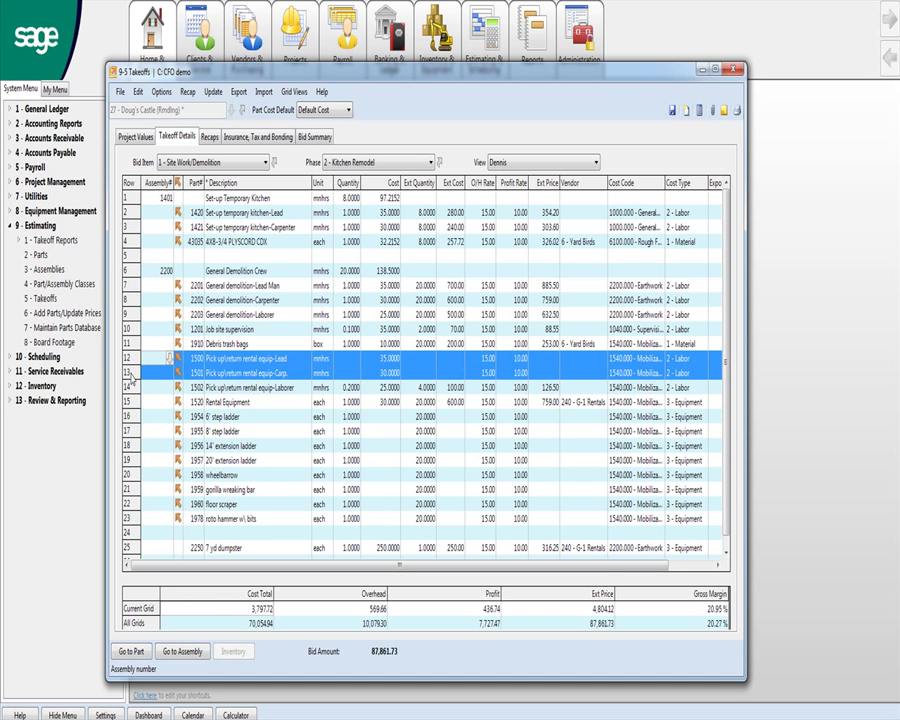
left_click(345, 364)
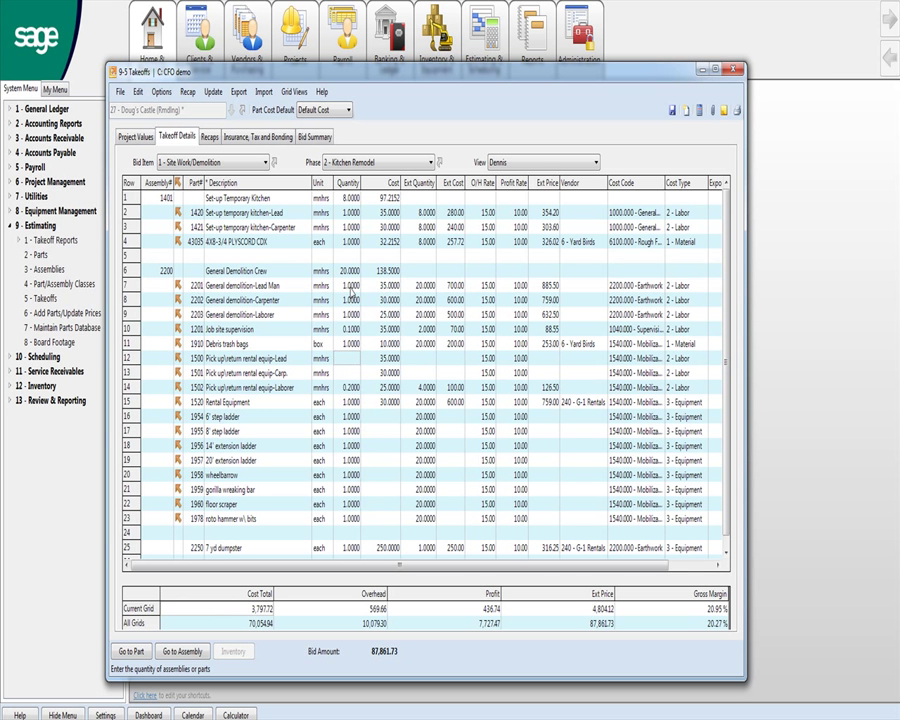
scroll(187, 530, "down", 1)
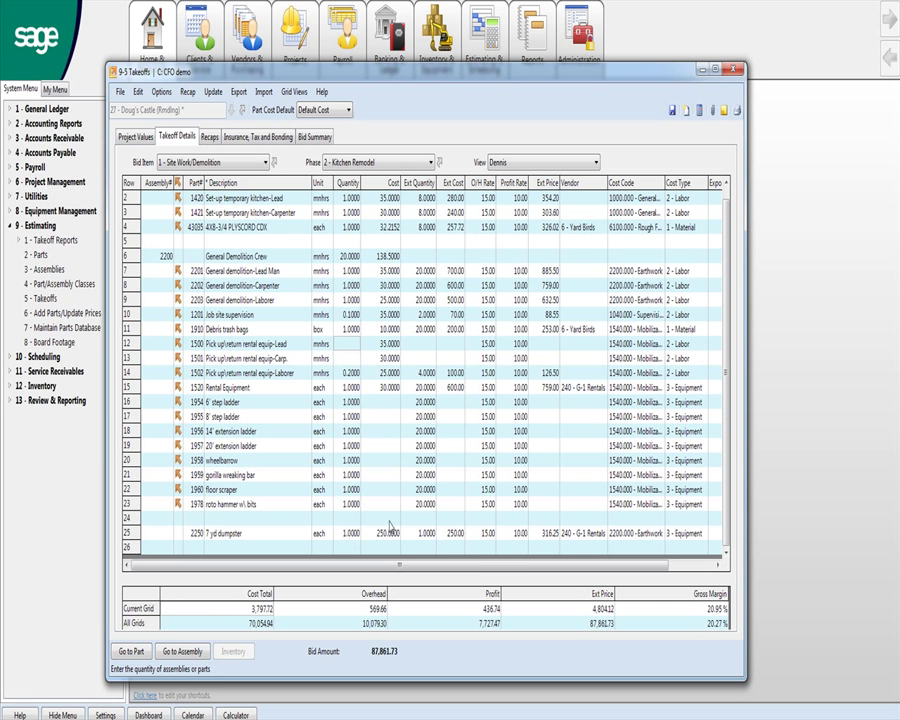
- Check 3 - Carpentry, switch to 6 - Finishes, and inspect the cabinet quantity and unit cost
left_click(189, 170)
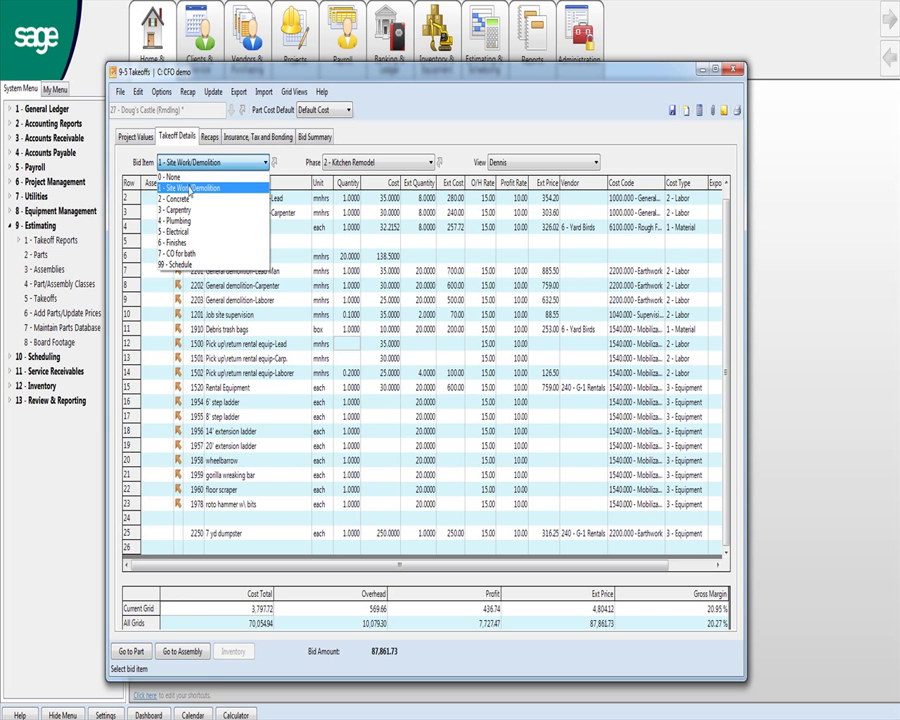
left_click(190, 211)
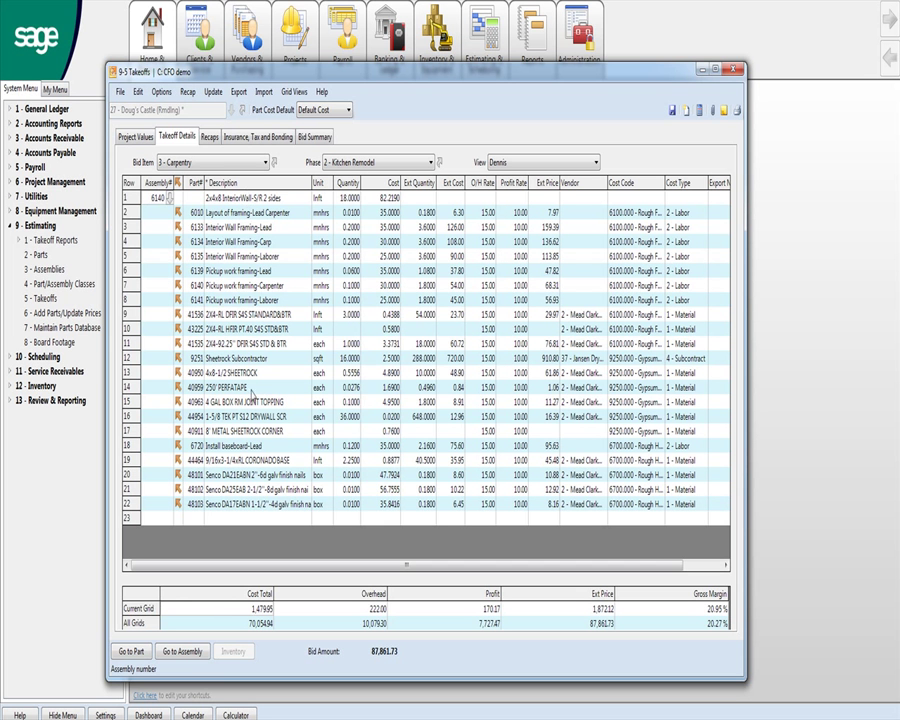
left_click(200, 162)
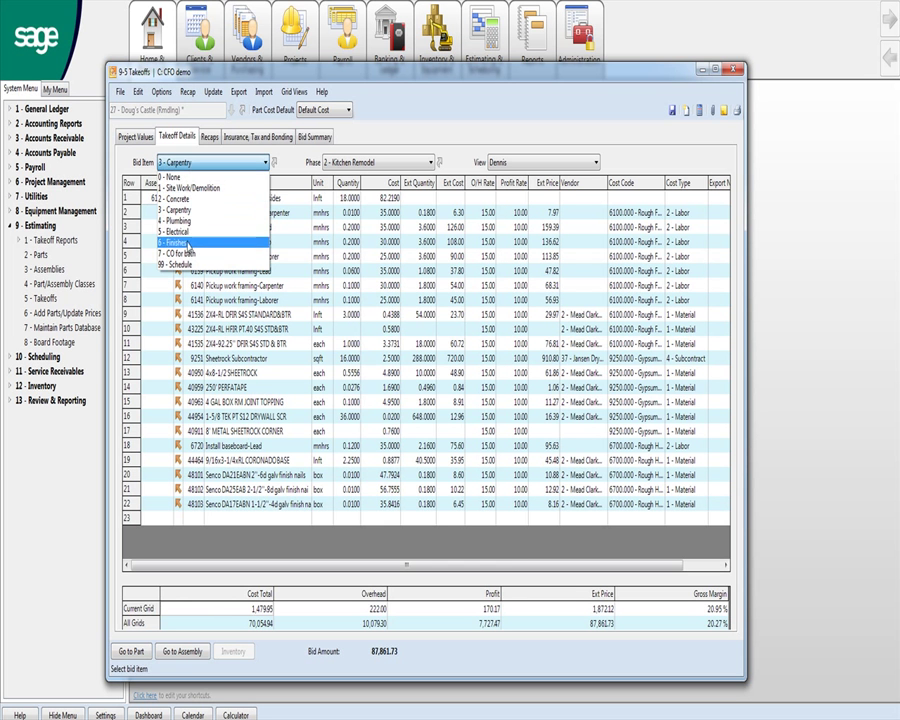
left_click(165, 242)
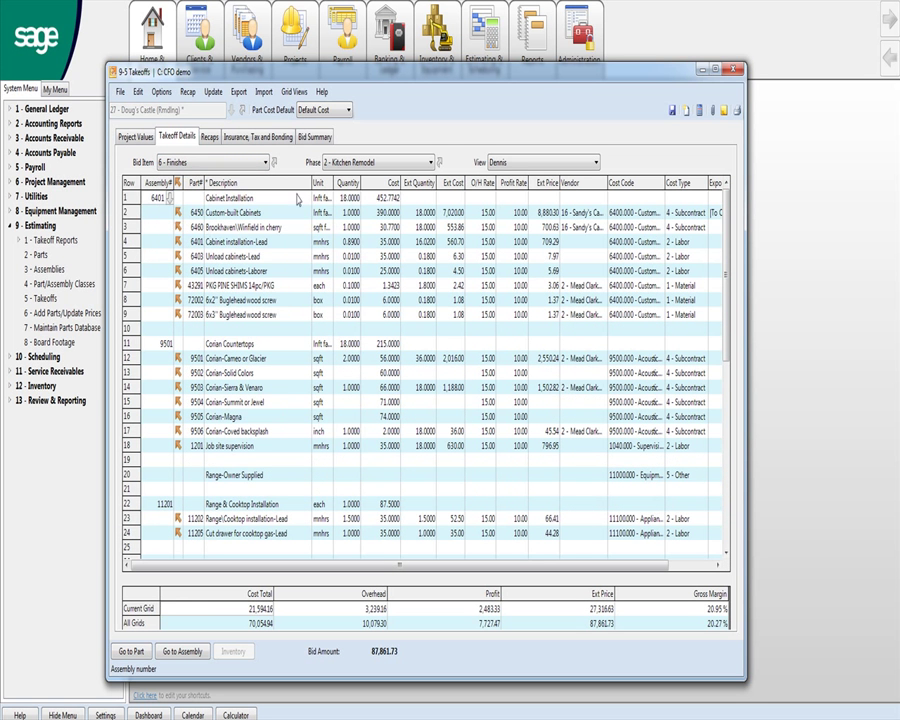
left_click(341, 199)
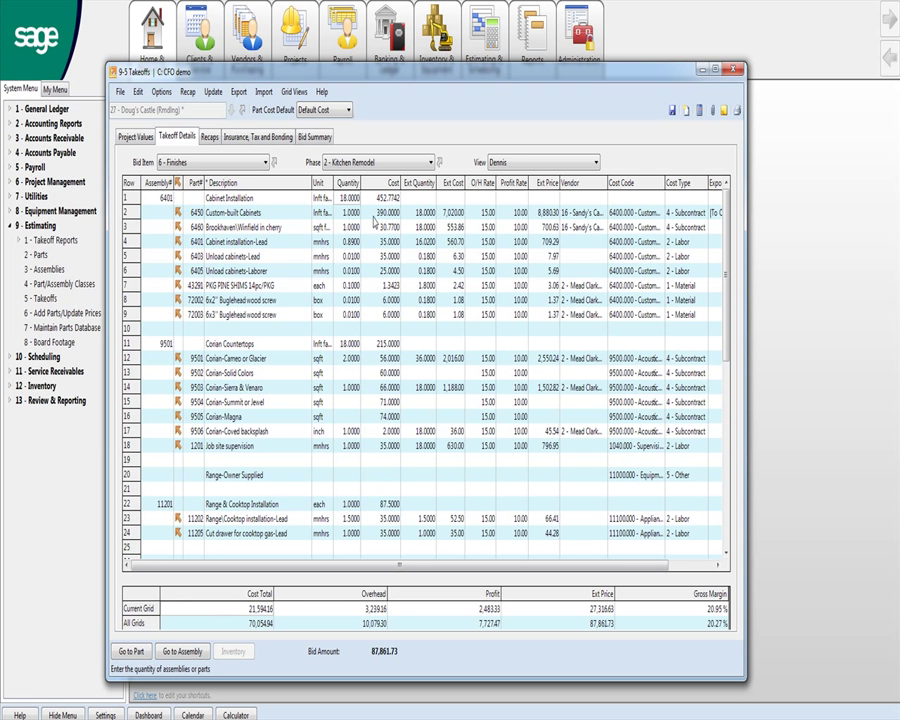
left_click(377, 221)
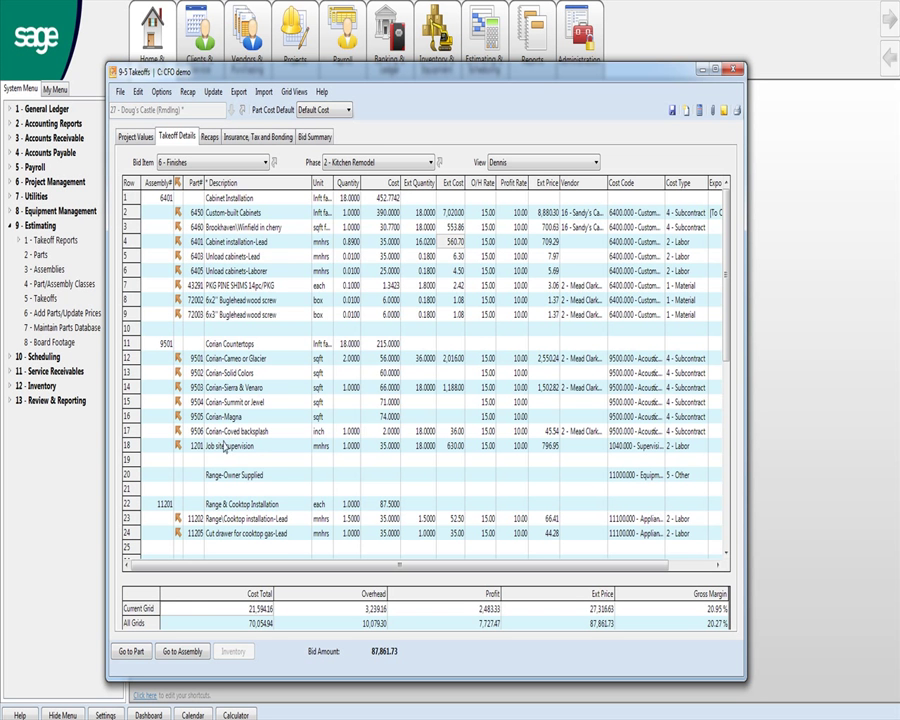
scroll(296, 446, "down", 4)
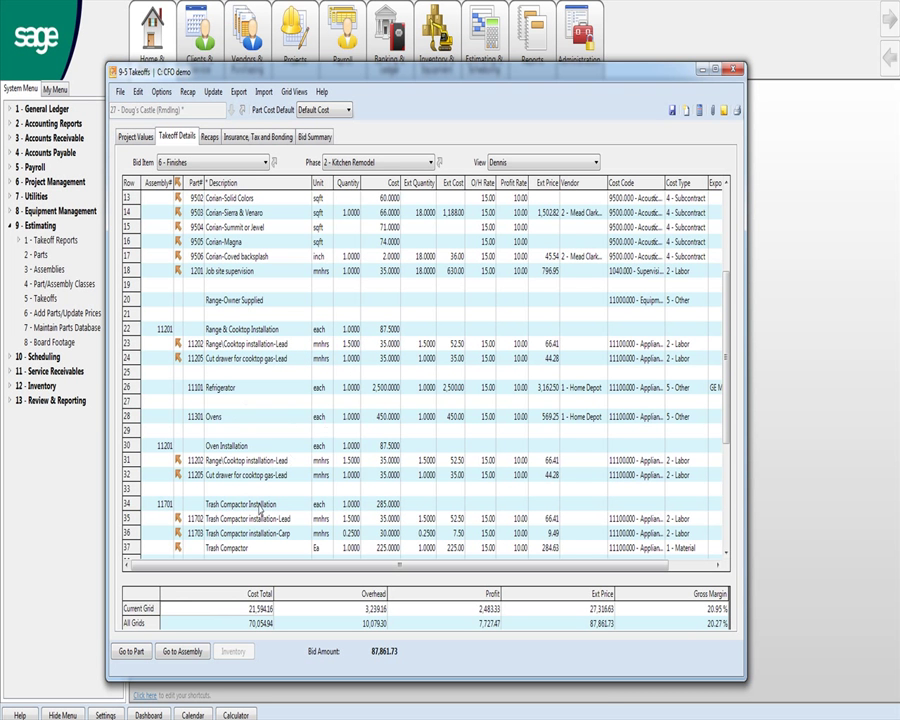
scroll(259, 508, "down", 5)
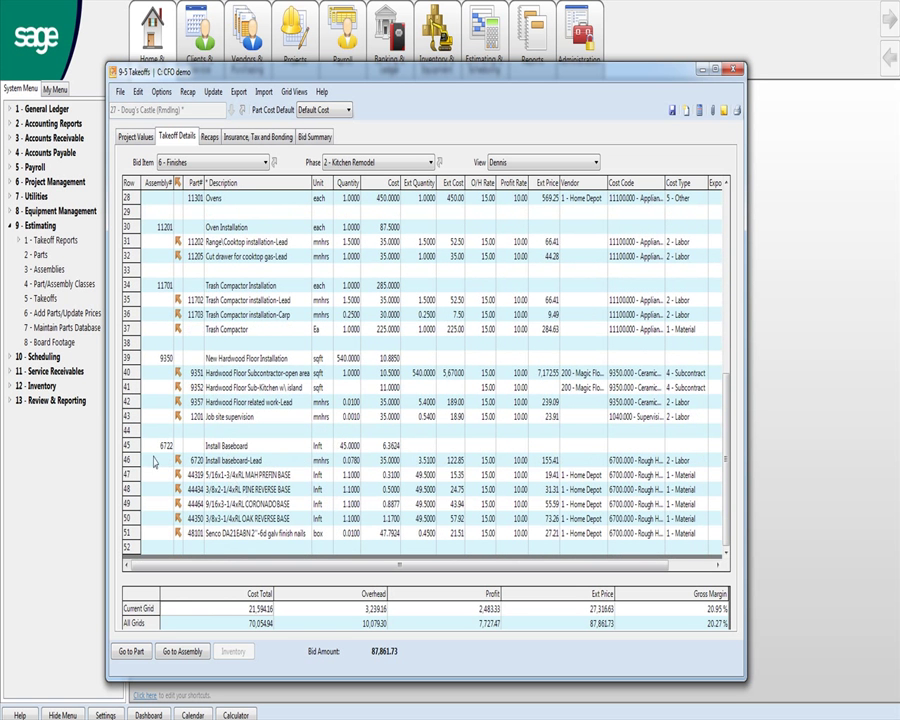
left_click_drag(137, 447, 131, 532)
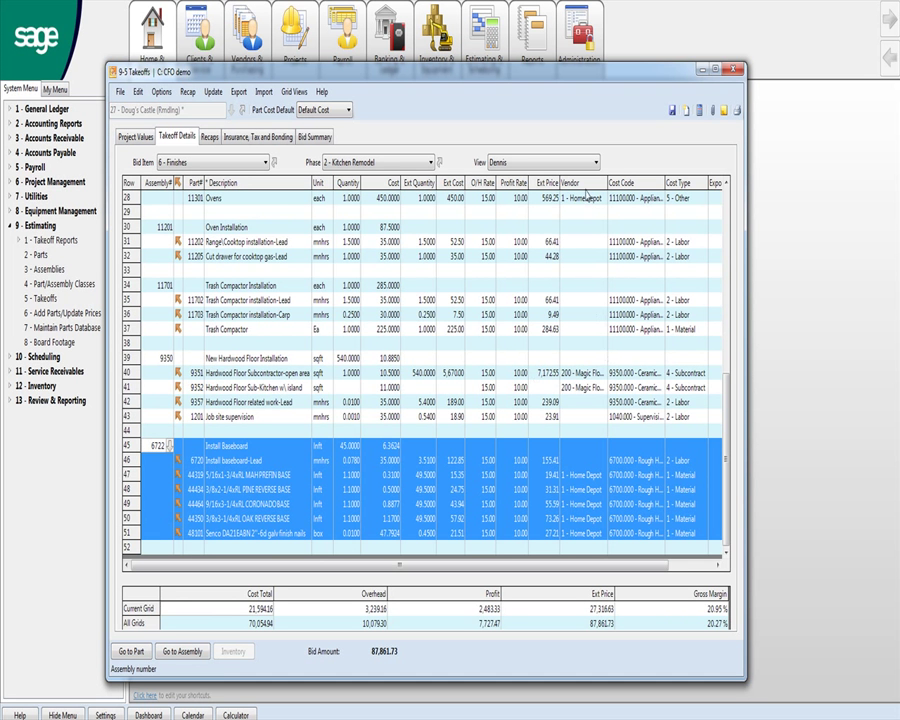
- Select the Vendor column and the vendor cells on the cabinet and Corian lines
left_click(585, 186)
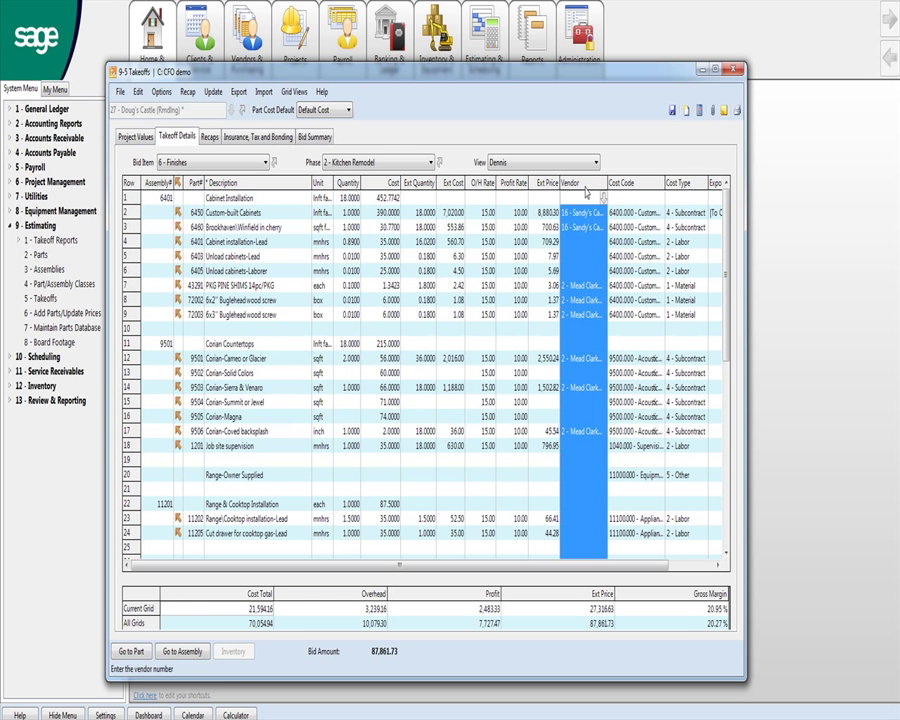
left_click(584, 213)
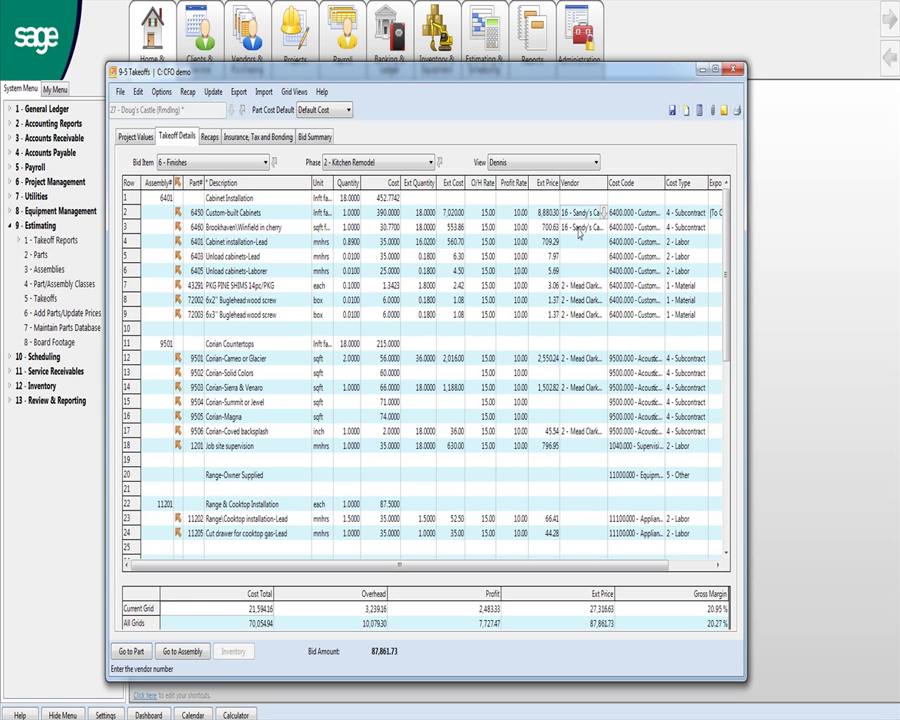
left_click(577, 228)
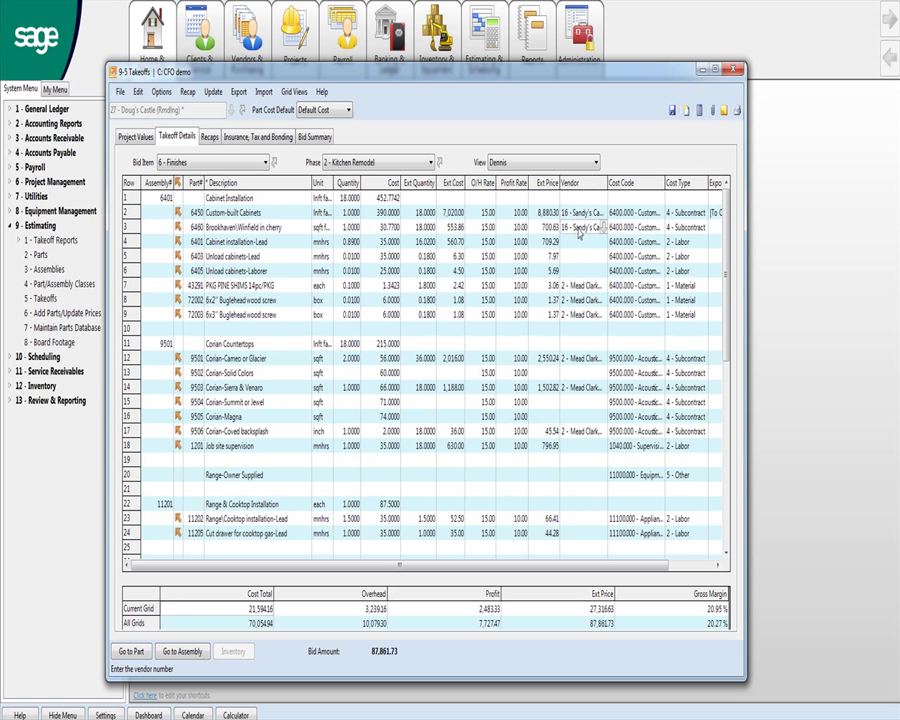
left_click(585, 360)
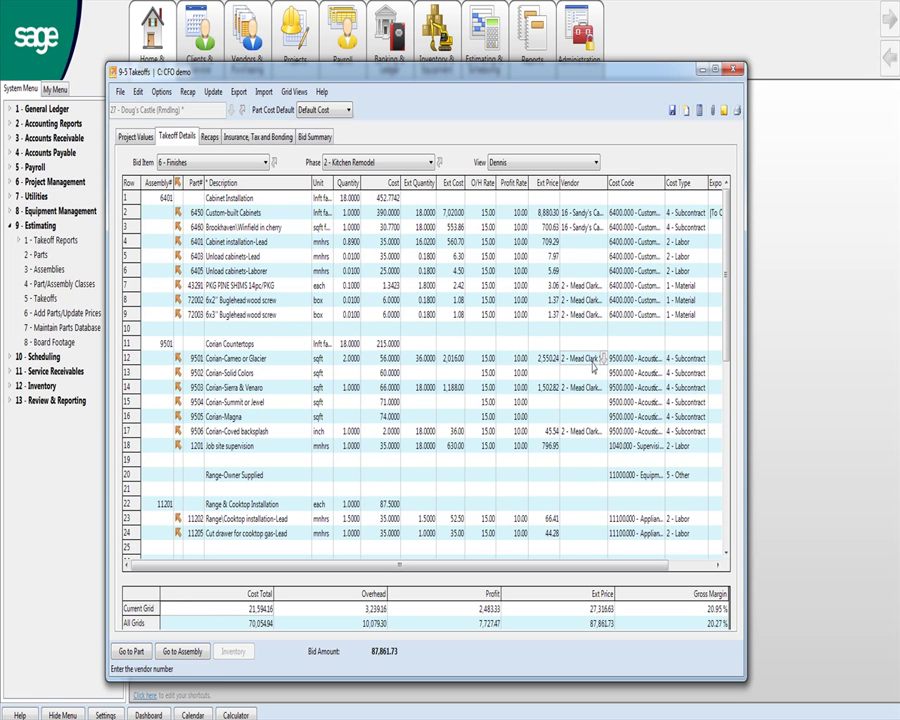
- Look through the Export menu's Purchase Orders options
left_click(240, 92)
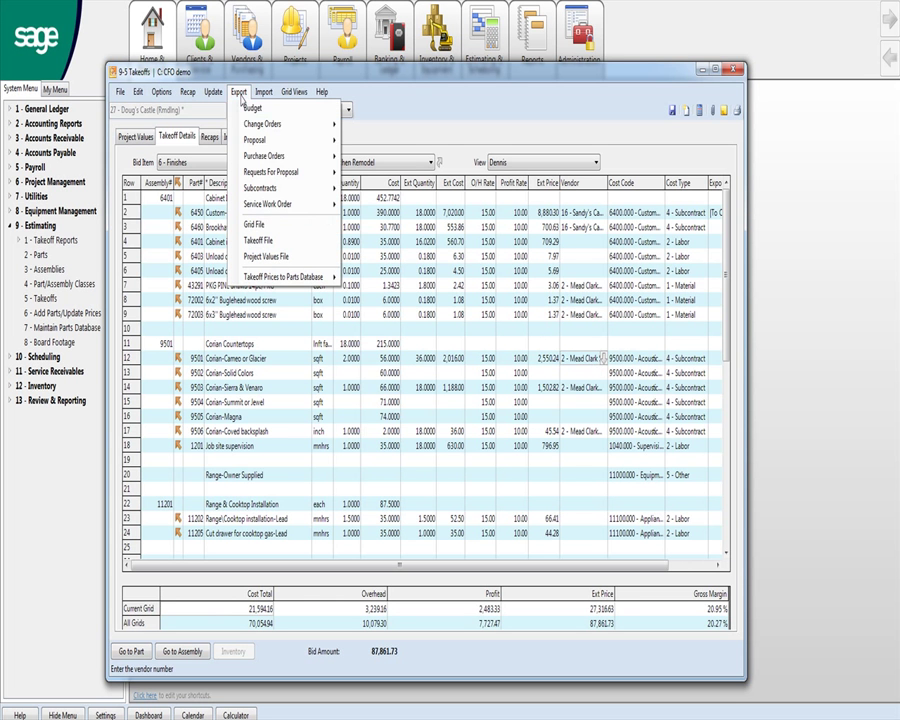
mouse_move(255, 160)
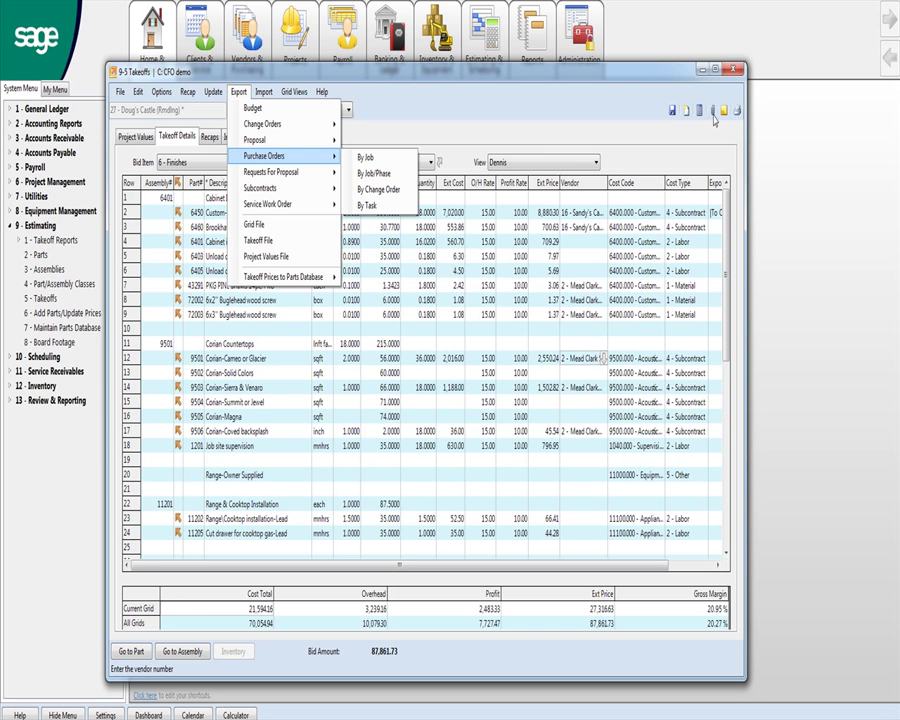
scroll(713, 119, "down", 1)
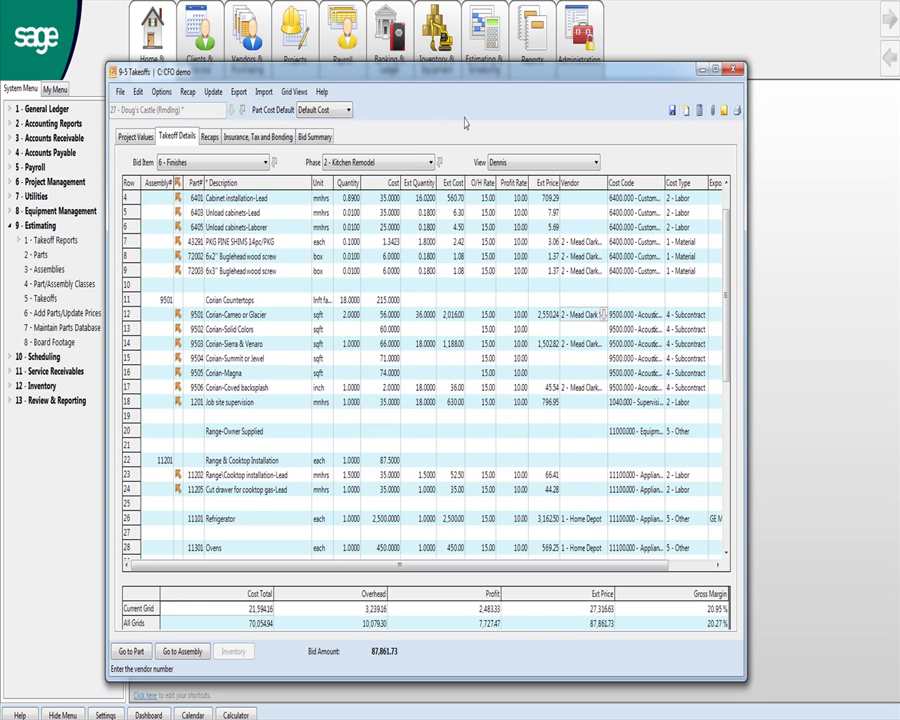
- Open takeoff 27's empty Attachments list, then close it again
left_click(712, 112)
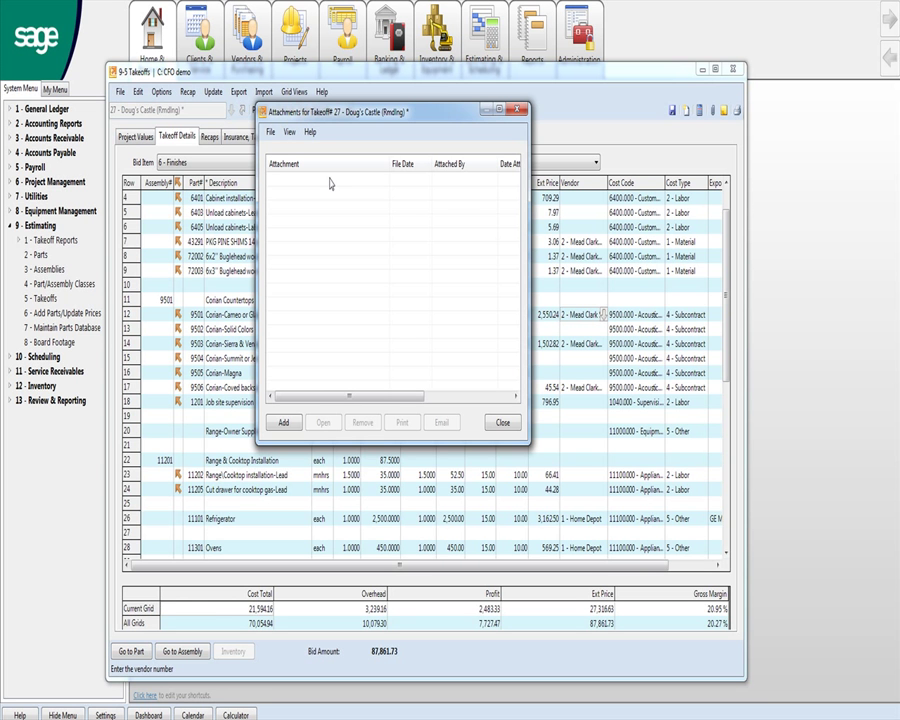
key("Escape")
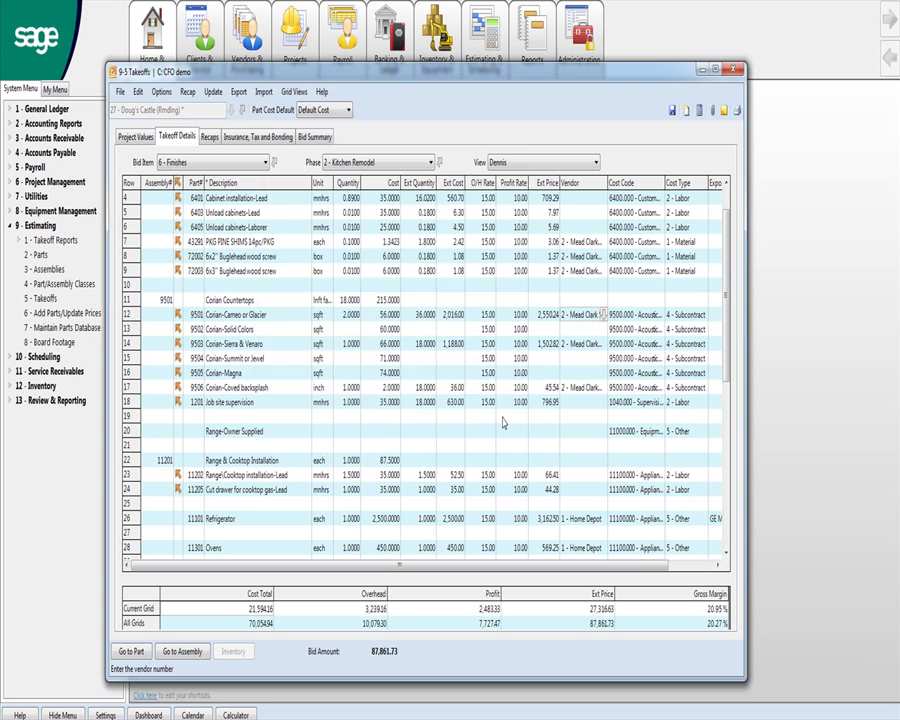
- Switch to phase 3 - Bathroom Remodel and select tile rows, cabinets row, Vendor and Ext Cost columns
left_click(345, 168)
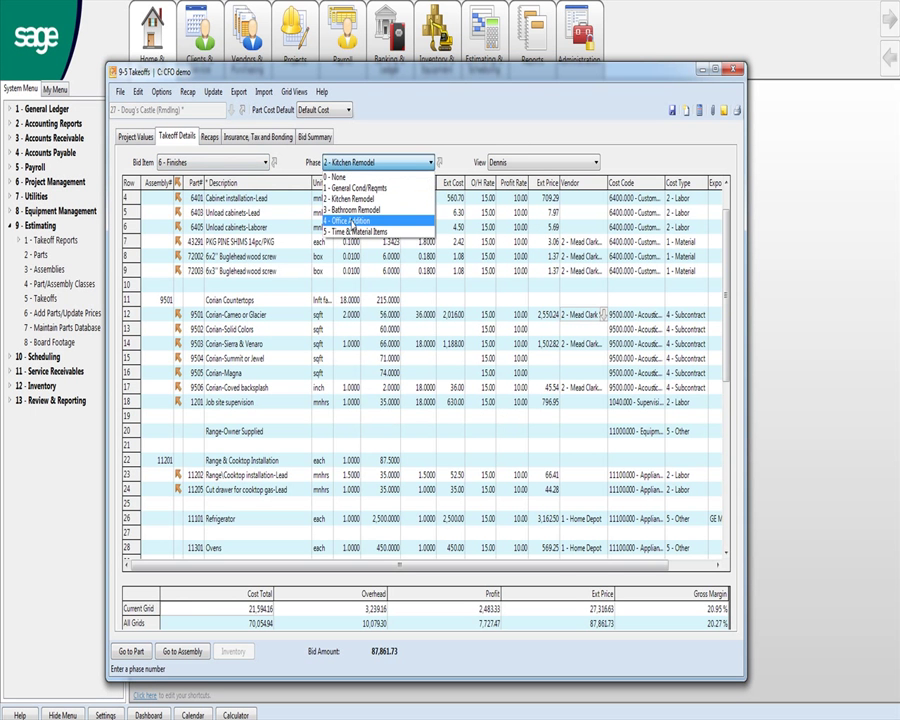
left_click(350, 210)
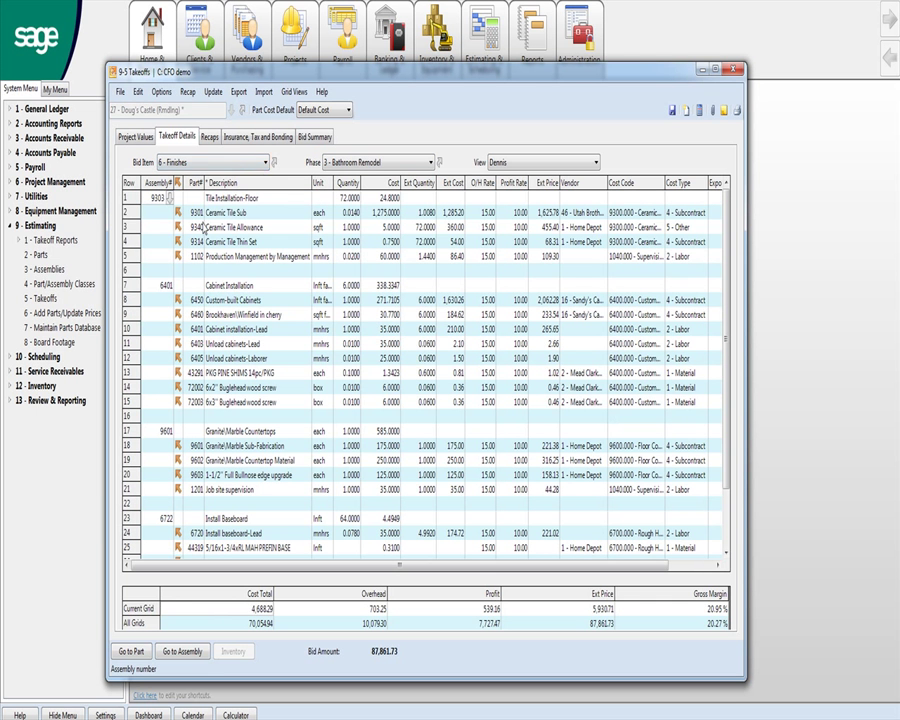
left_click_drag(136, 198, 137, 242)
left_click(128, 300)
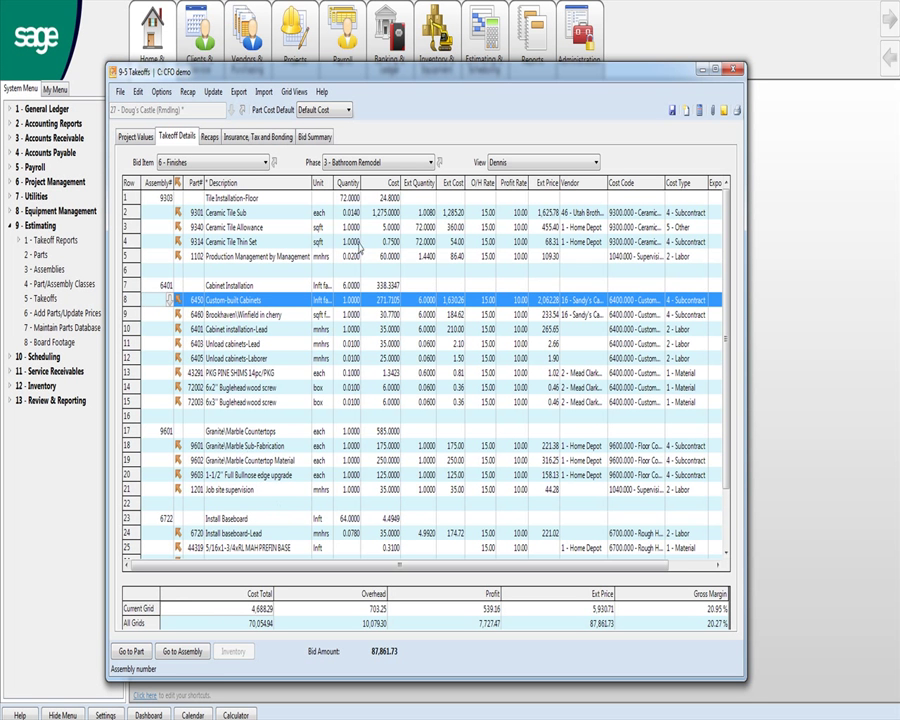
left_click(572, 184)
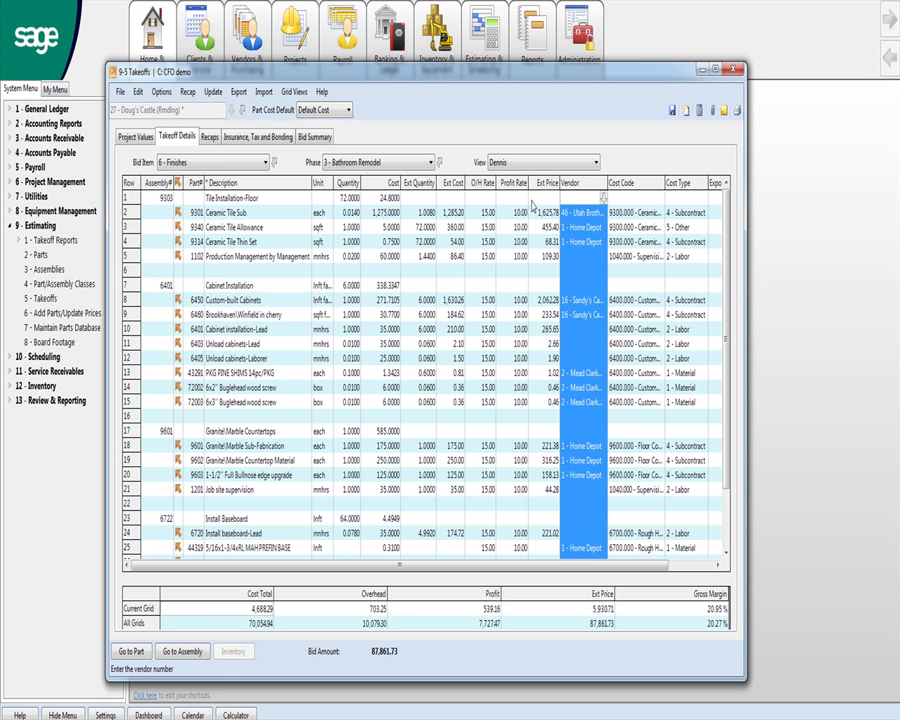
left_click(452, 184)
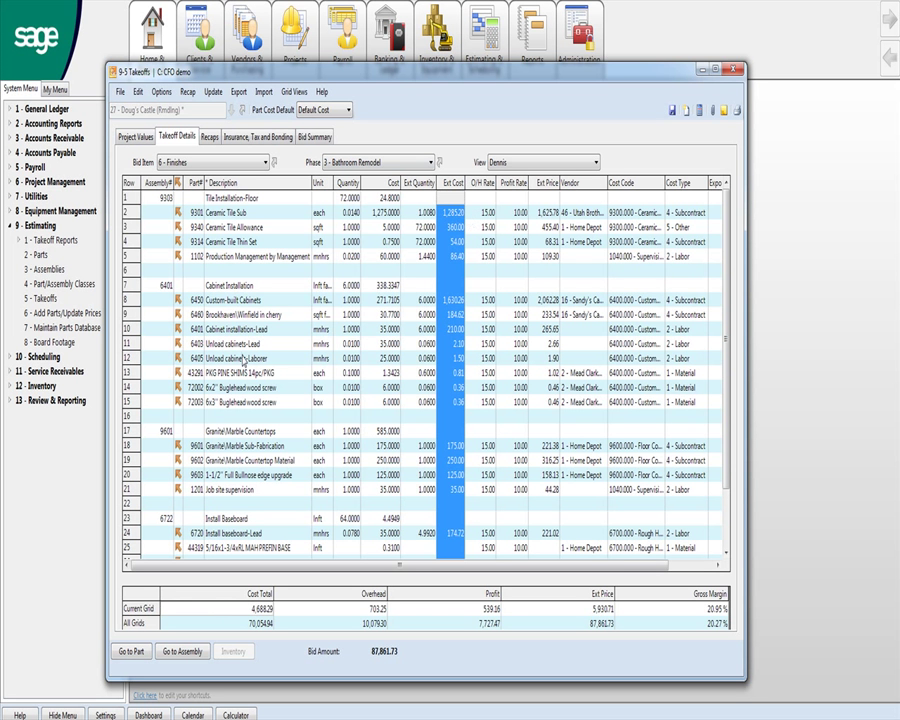
- Close the takeoff, collapse Estimating, and browse Accounting Reports, Accounts Receivable and Payroll
left_click(736, 69)
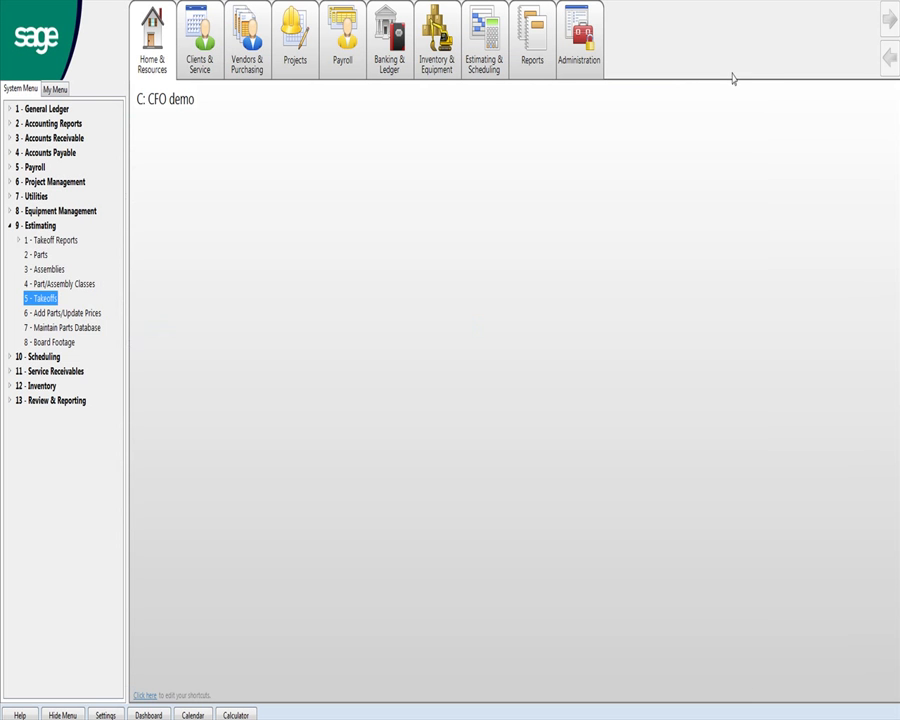
left_click(10, 226)
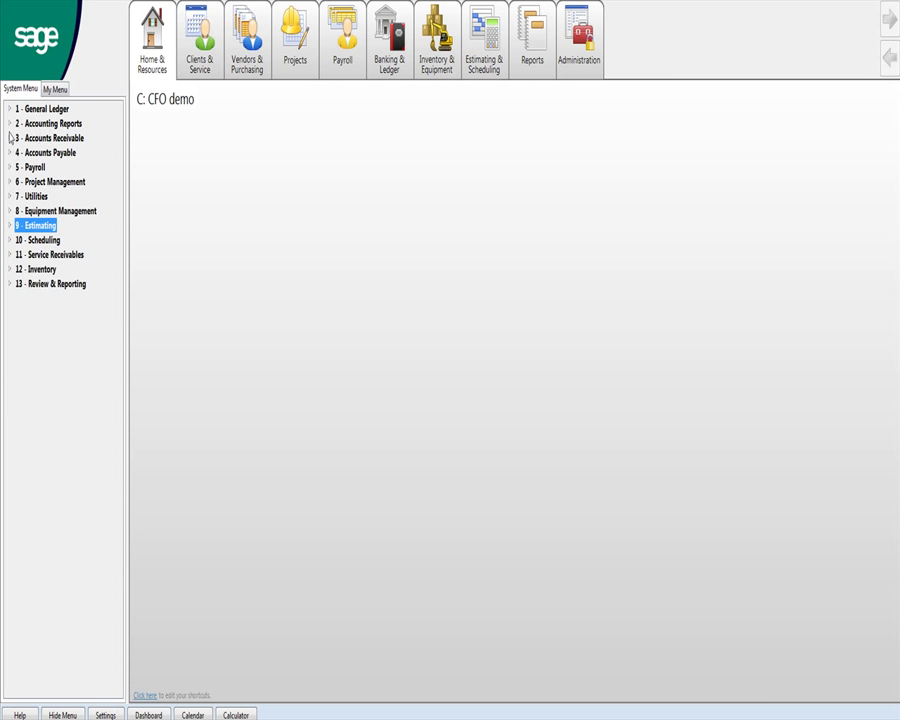
left_click(38, 124)
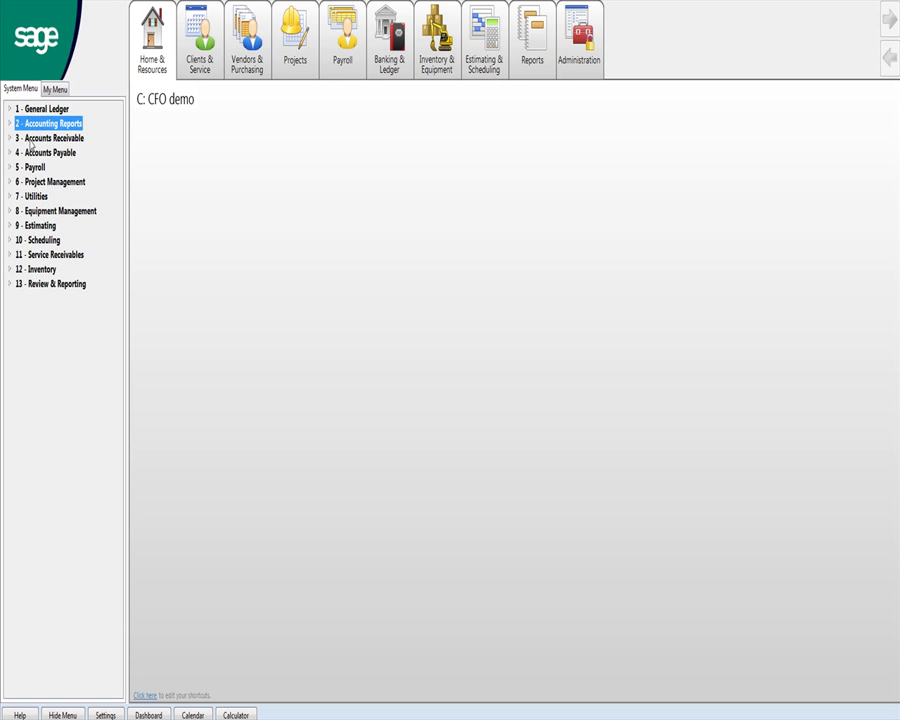
left_click(30, 140)
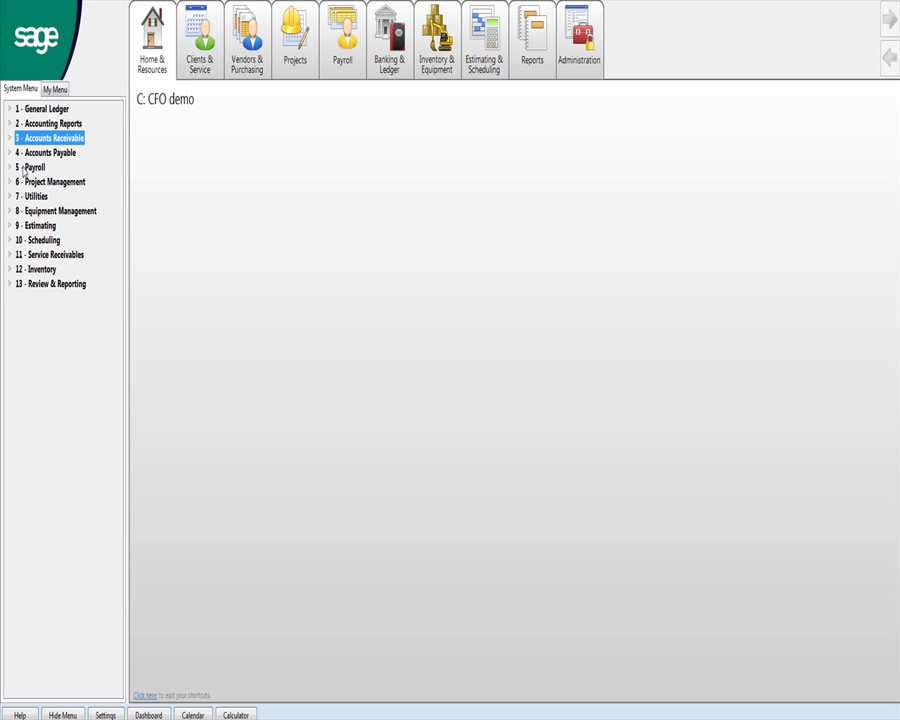
left_click(15, 170)
left_click(10, 168)
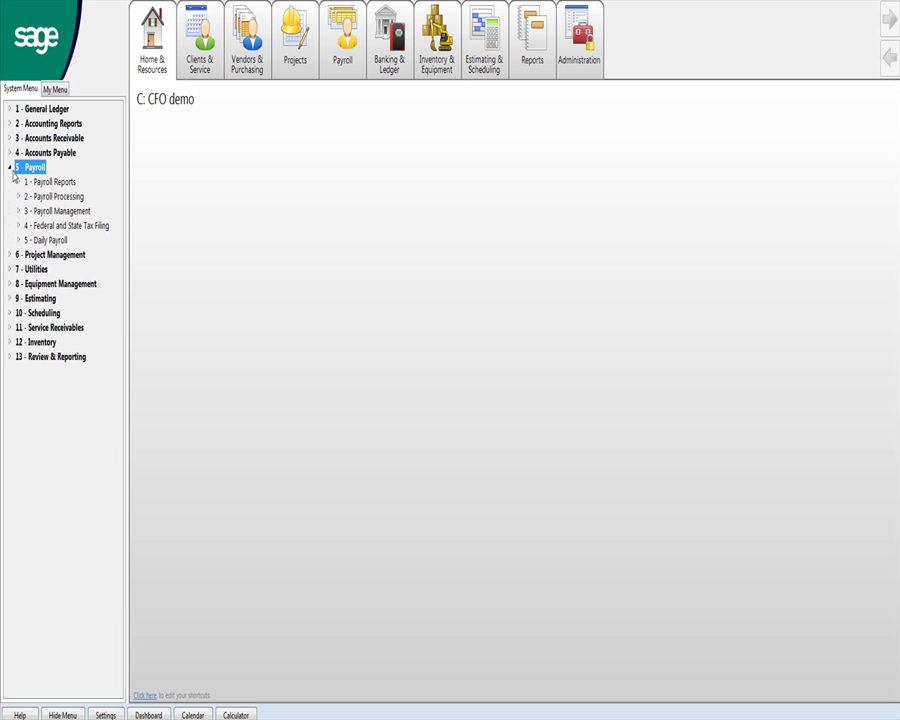
left_click(12, 170)
- Expand Project Management, selecting Change Orders, Purchase Orders and Subcontracts, then Scheduling
double_click(13, 182)
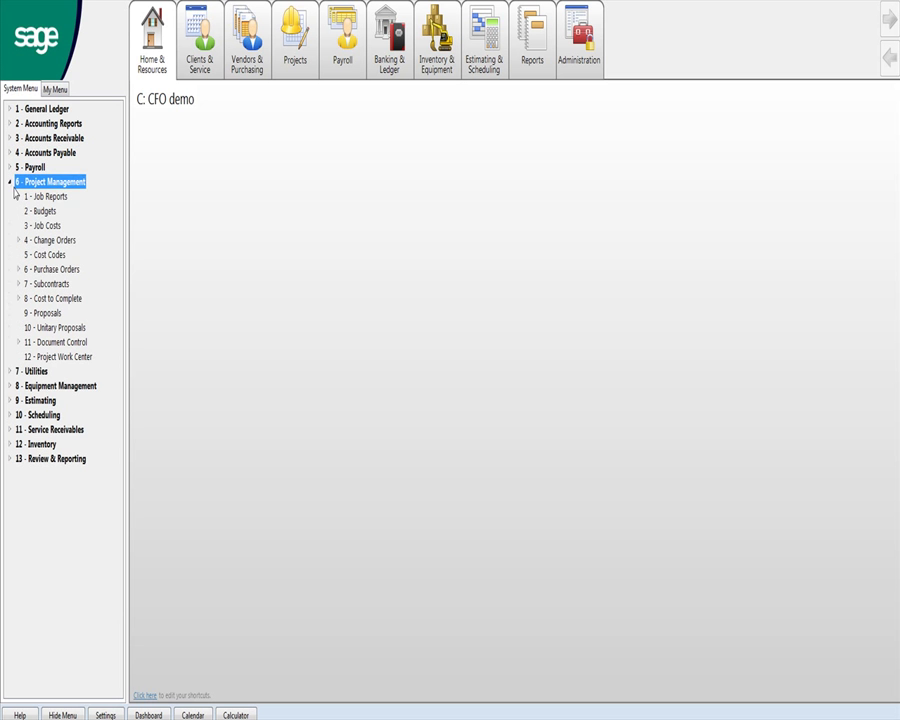
left_click(52, 242)
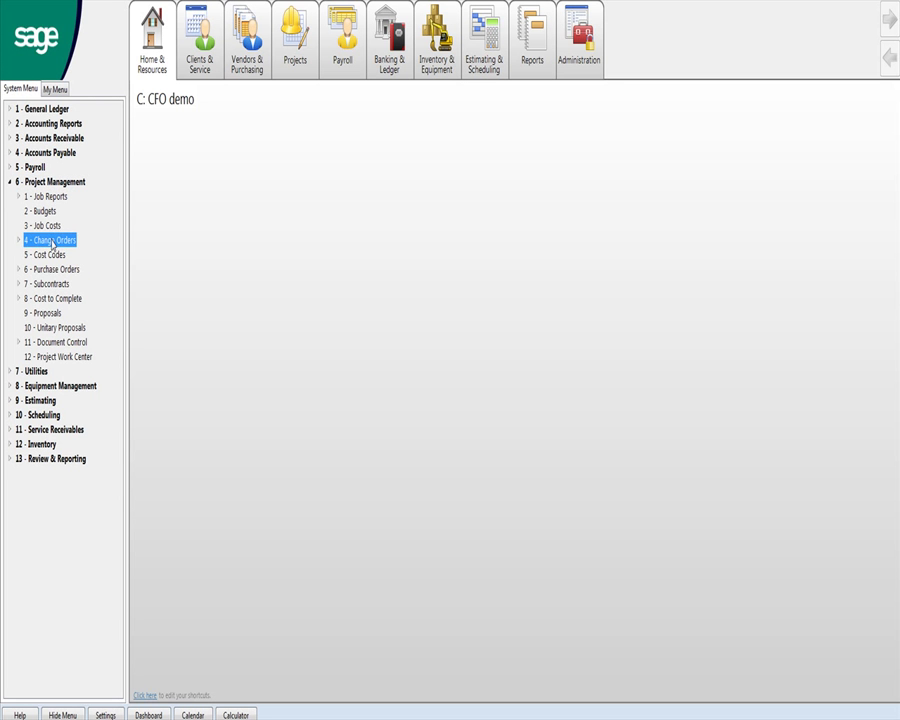
left_click(51, 270)
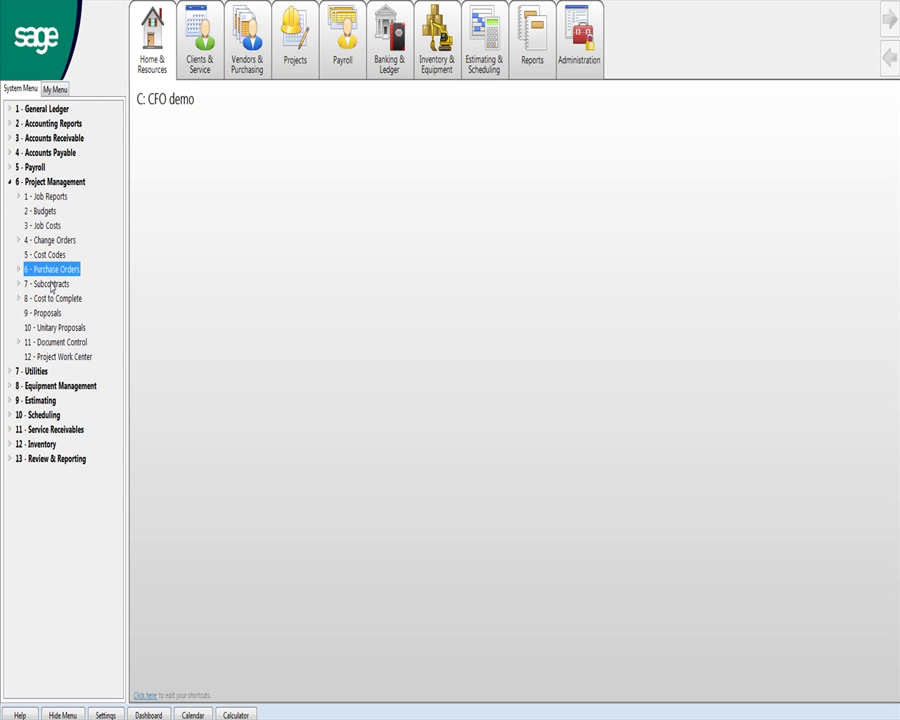
left_click(46, 284)
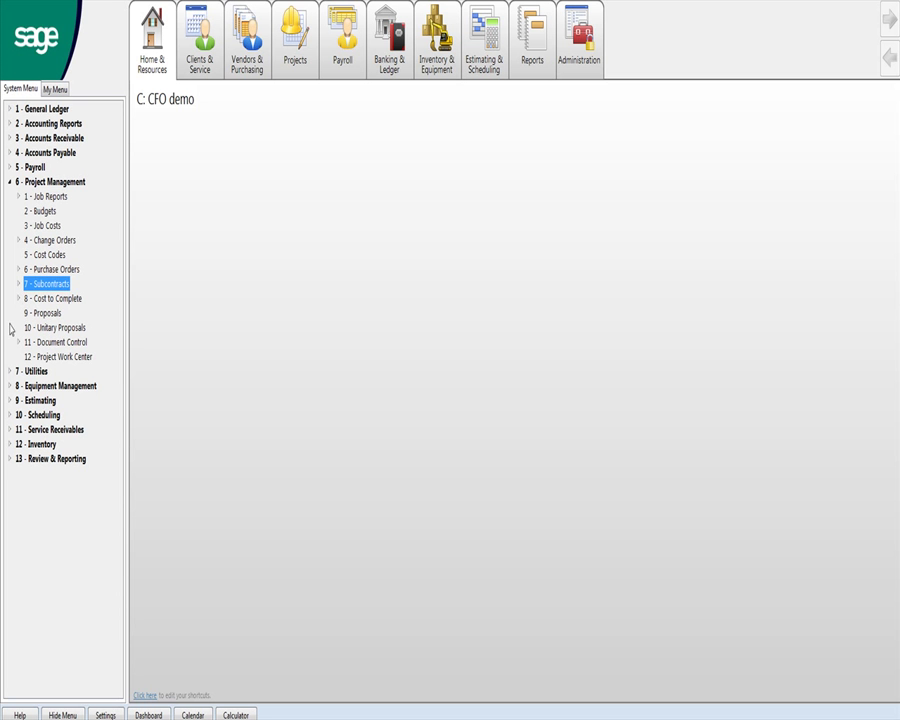
left_click(18, 415)
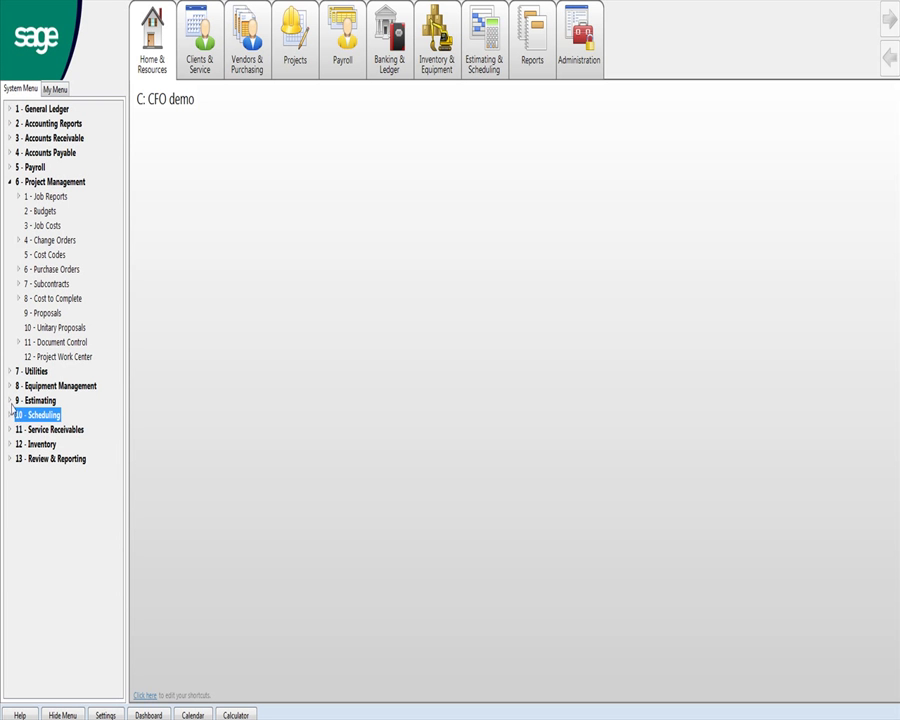
left_click(11, 404)
left_click(10, 401)
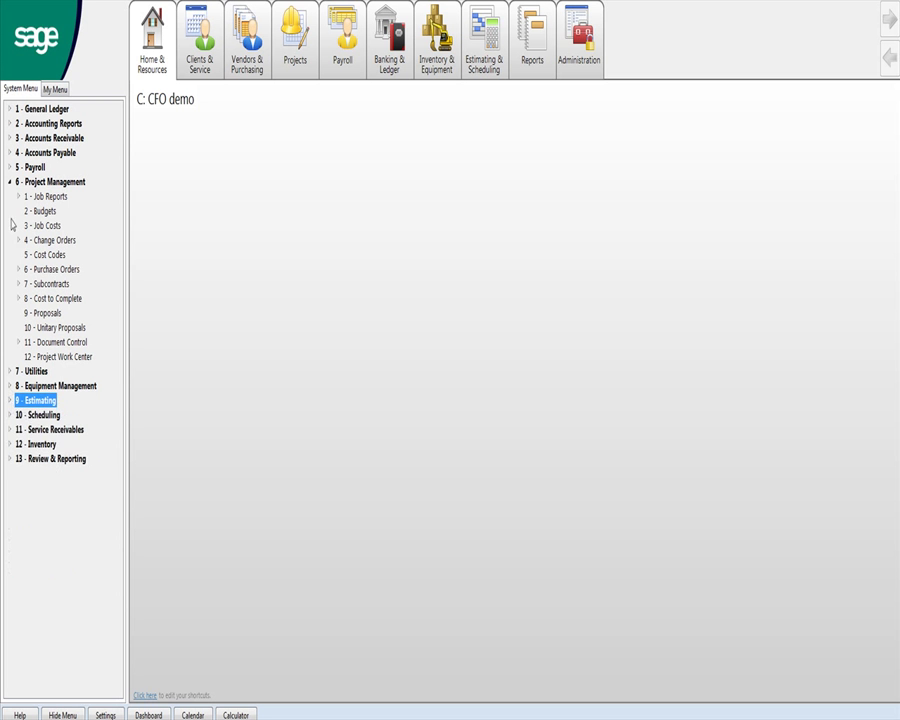